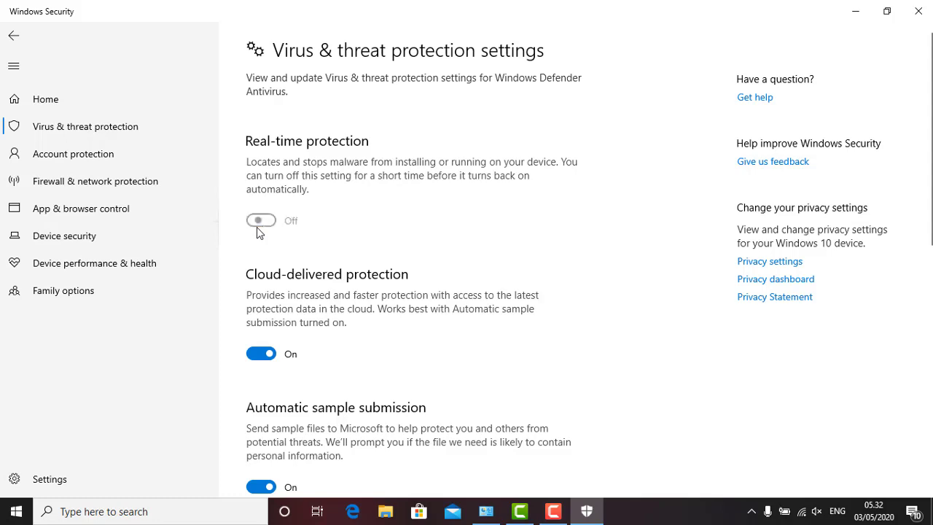
- Minimize the Windows Security window and disconnect the computer from the "mantap 3" Wi-Fi network
left_click(853, 9)
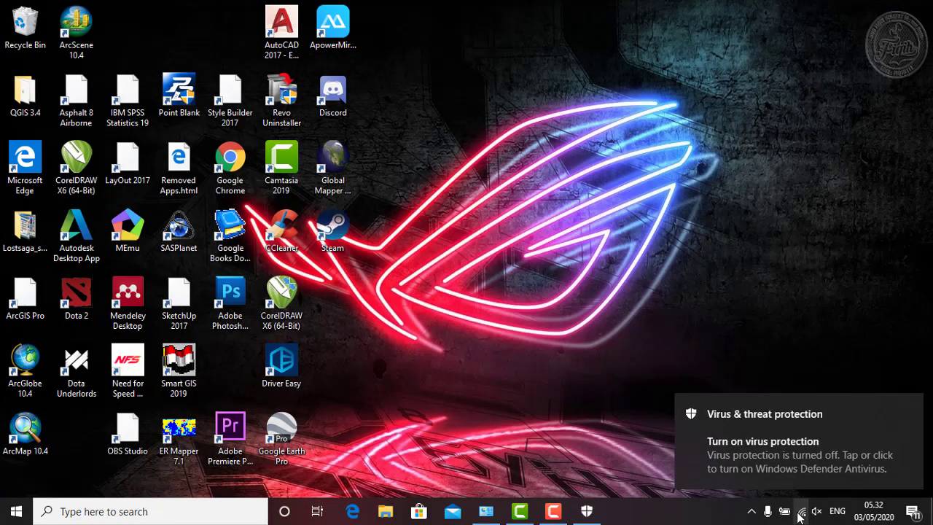
left_click(802, 512)
left_click(863, 191)
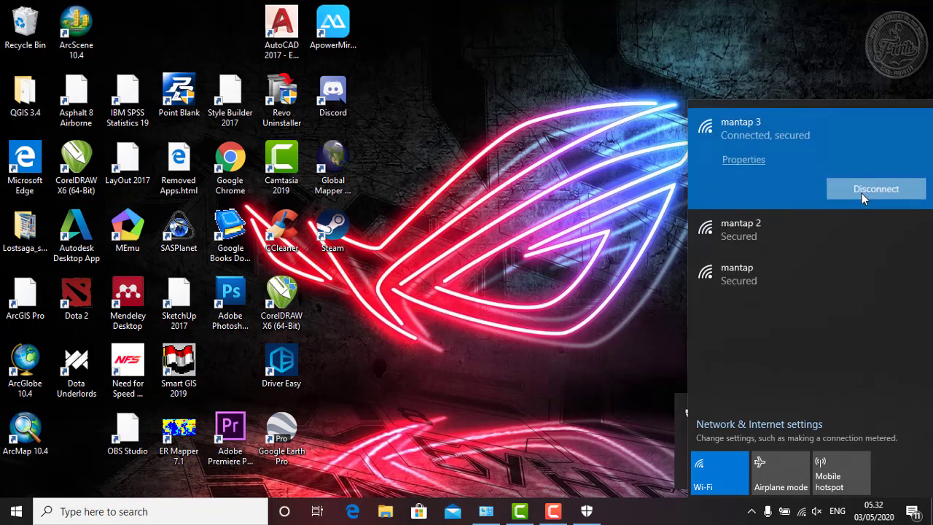
left_click(644, 226)
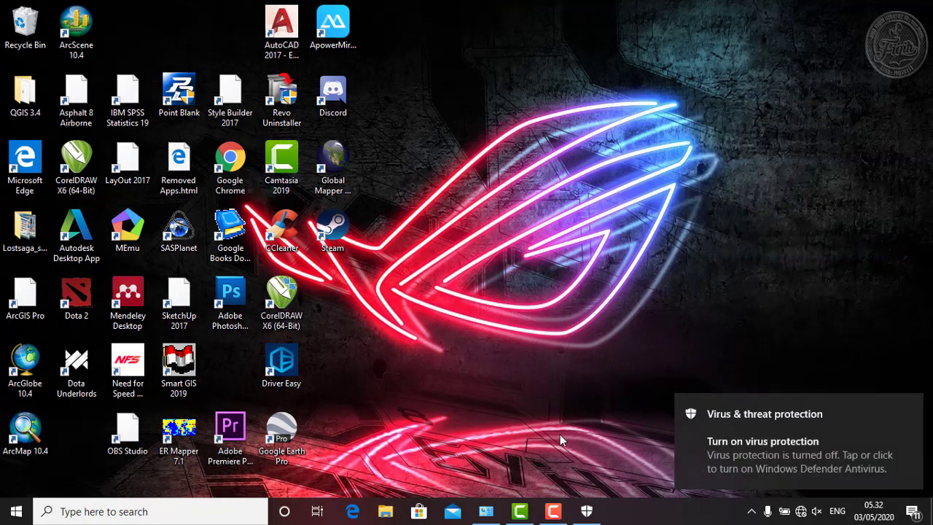
left_click(386, 512)
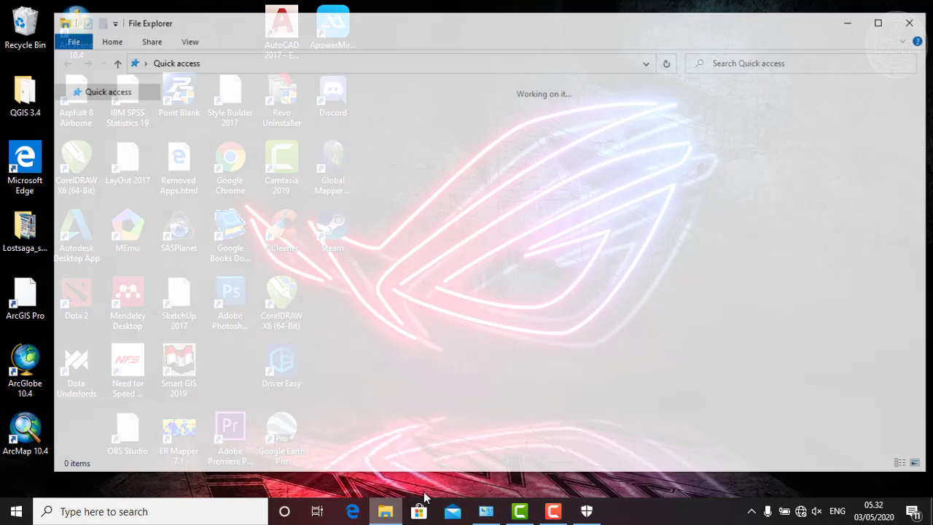
right_click(664, 515)
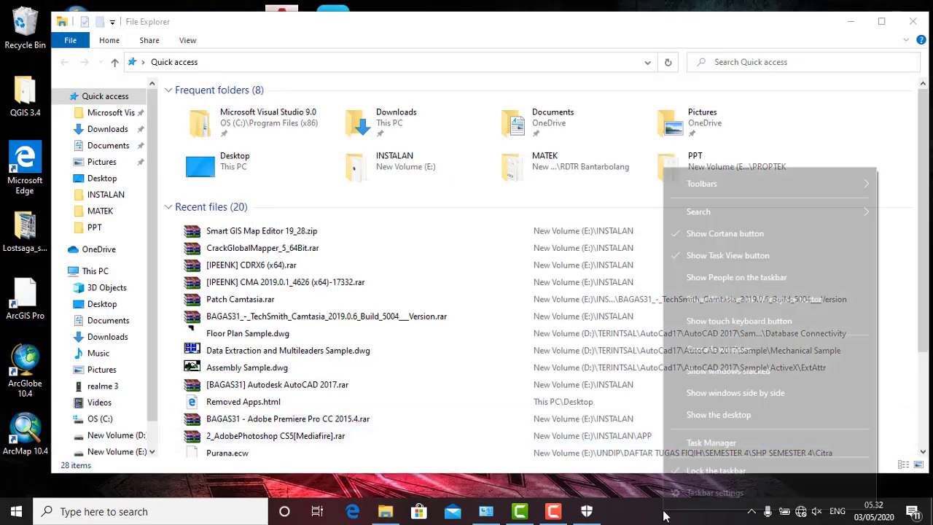
left_click(675, 471)
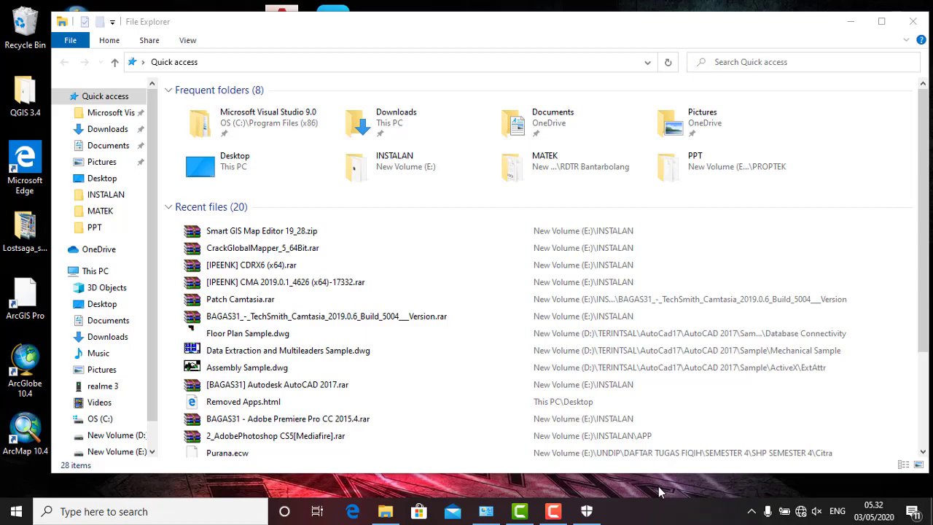
left_click(850, 21)
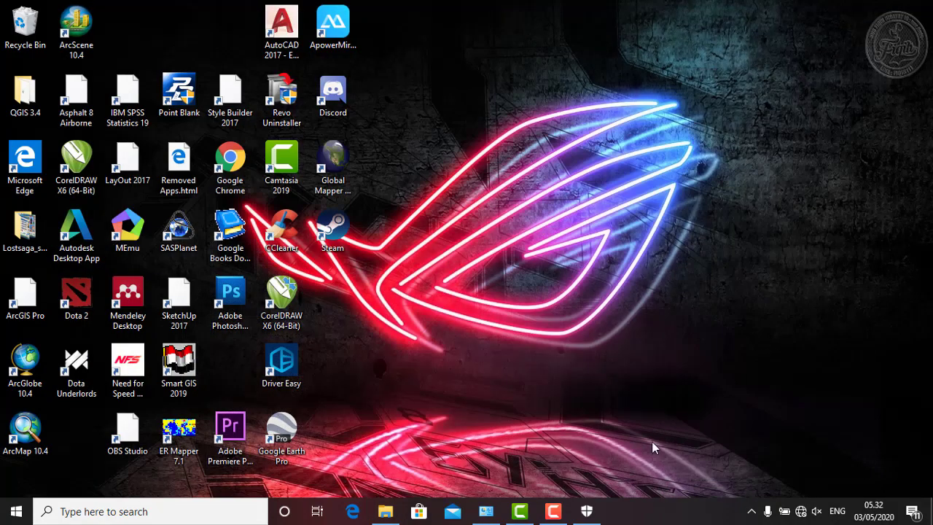
- Open the ER.MAPPER.PRO.V7.1.WinALL.Incl.Keyfile-tDk folder inside the INSTALAN folder on drive E in File Explorer
left_click(398, 515)
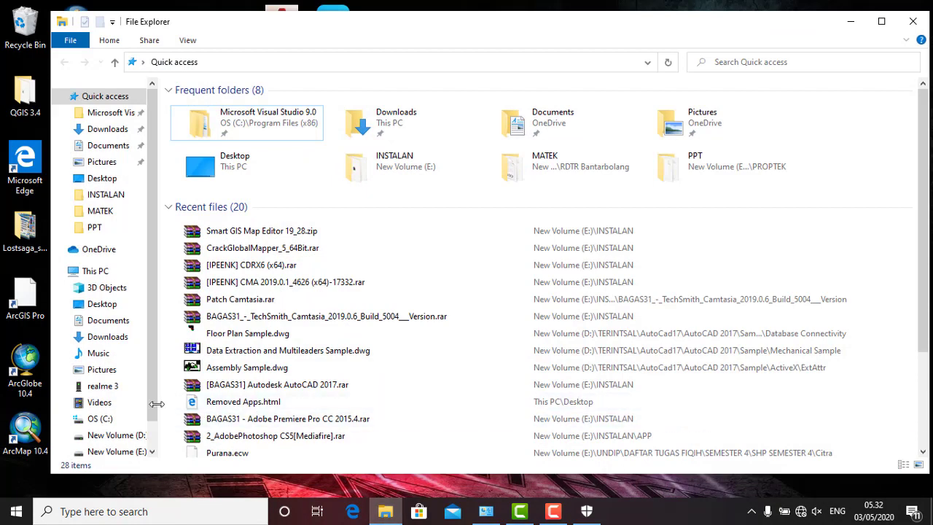
scroll(106, 409, "down", 1)
left_click(106, 408)
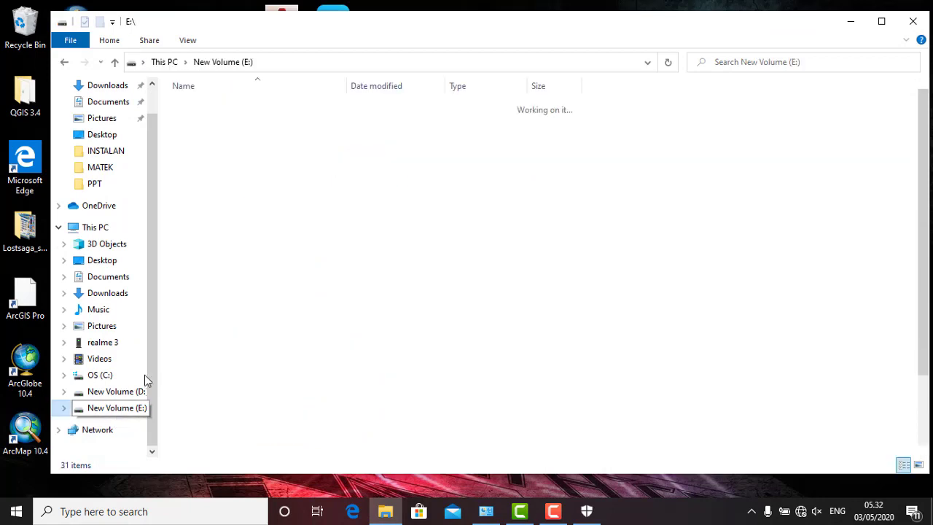
left_click(125, 151)
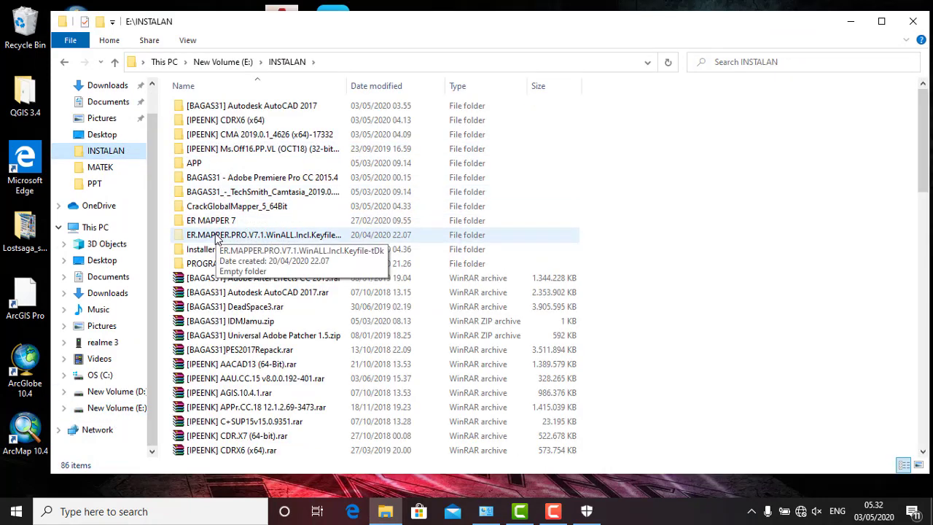
left_click(215, 237)
double_click(215, 237)
- Run ERMapper71_Evaluation_Setup.exe and extract its files to the default ERMapper7.1Setup temp folder, overwriting the existing files
left_click(215, 136)
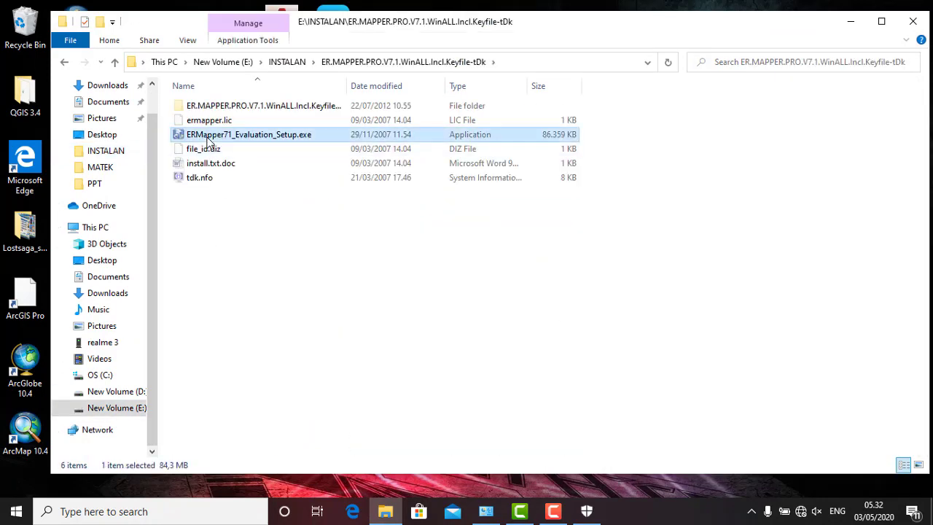
double_click(215, 137)
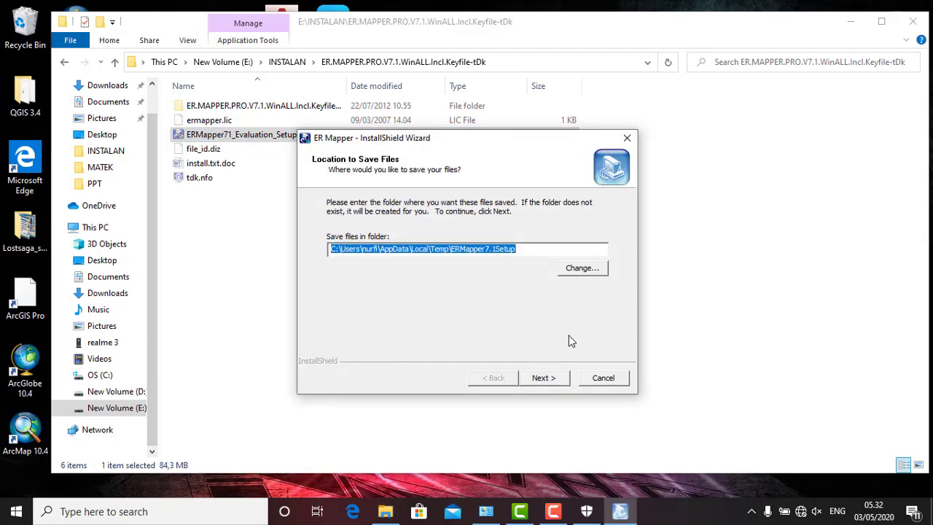
left_click(556, 380)
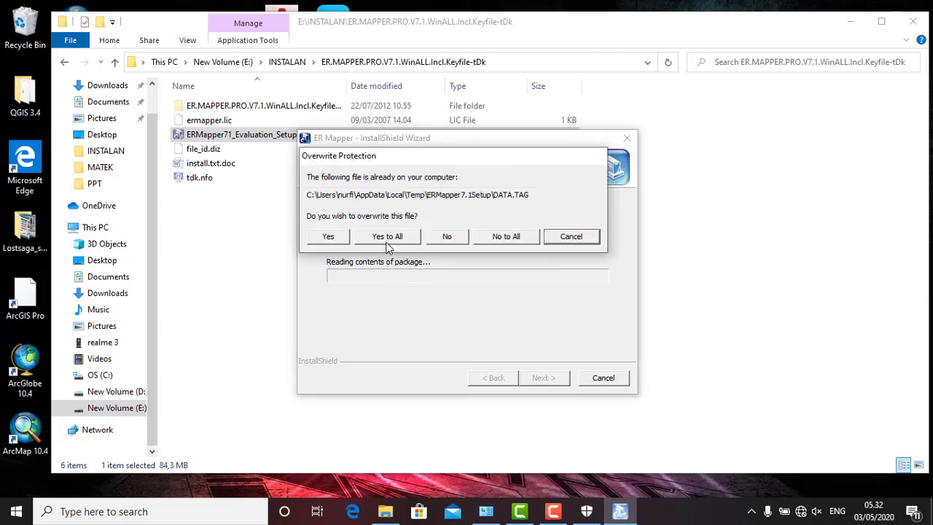
left_click(344, 242)
left_click(345, 242)
left_click(345, 242)
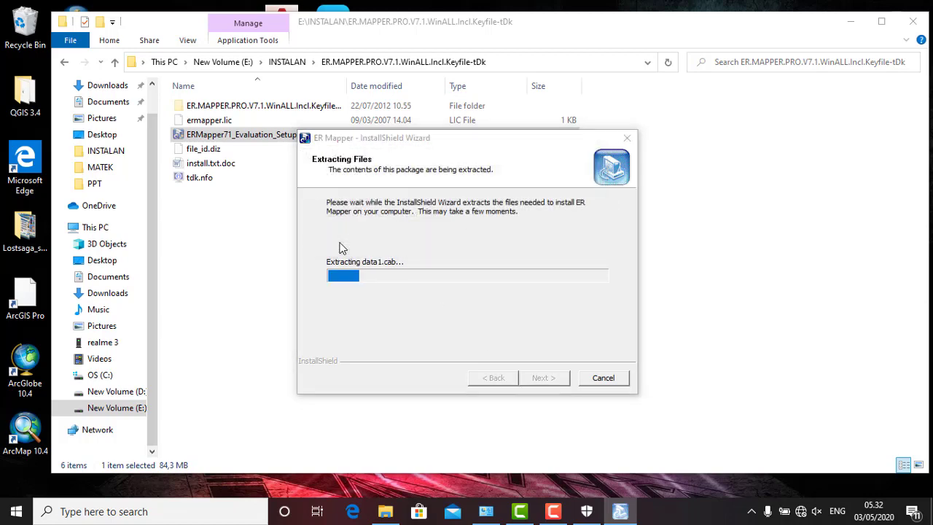
left_click(383, 241)
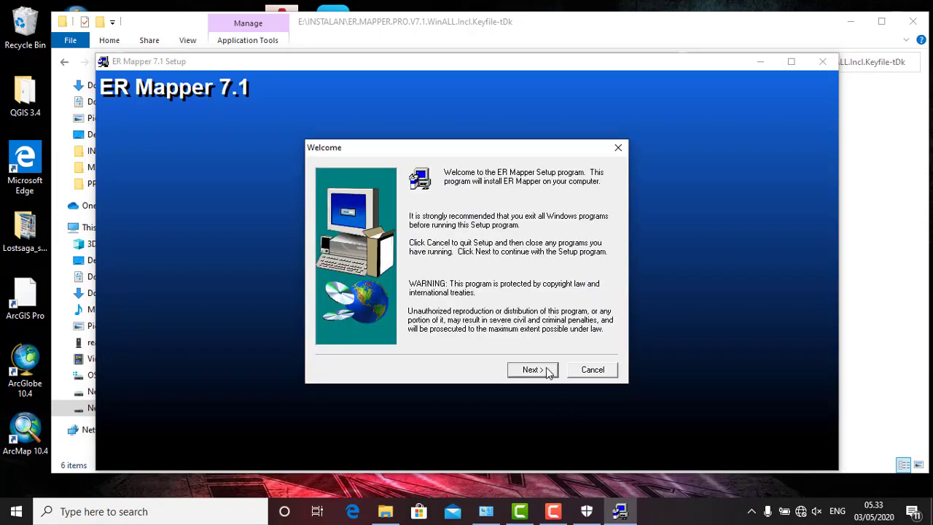
- Proceed through the setup's introductory pages and fill in the user information with the name and the company "santai"
left_click(543, 370)
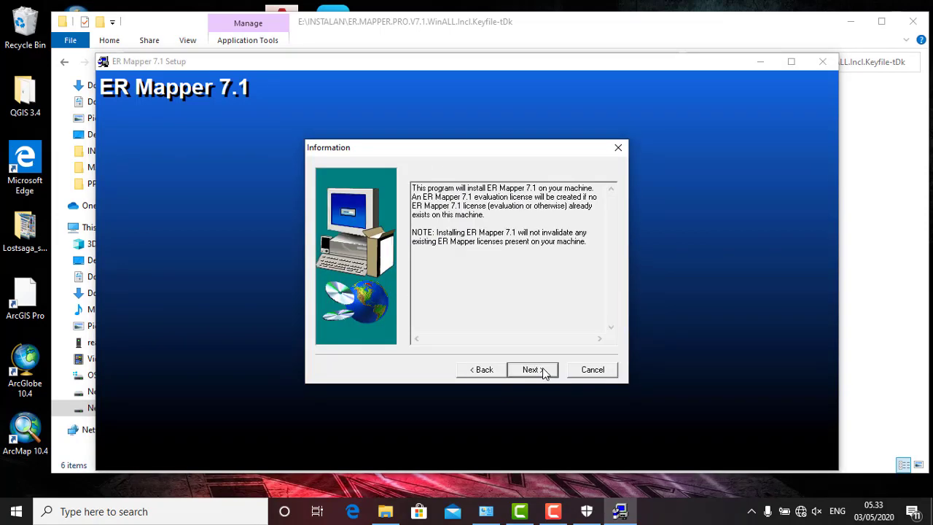
left_click(543, 370)
left_click(533, 371)
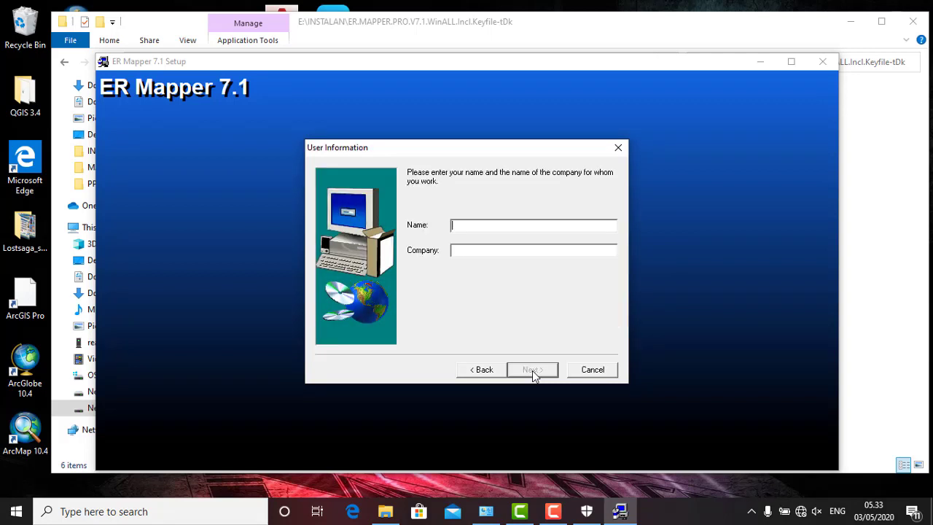
type("oke")
key("Tab")
type("santai")
left_click(532, 370)
- Set the ER Mapper installation folder to d:\terintsal\ermapper
left_click(587, 331)
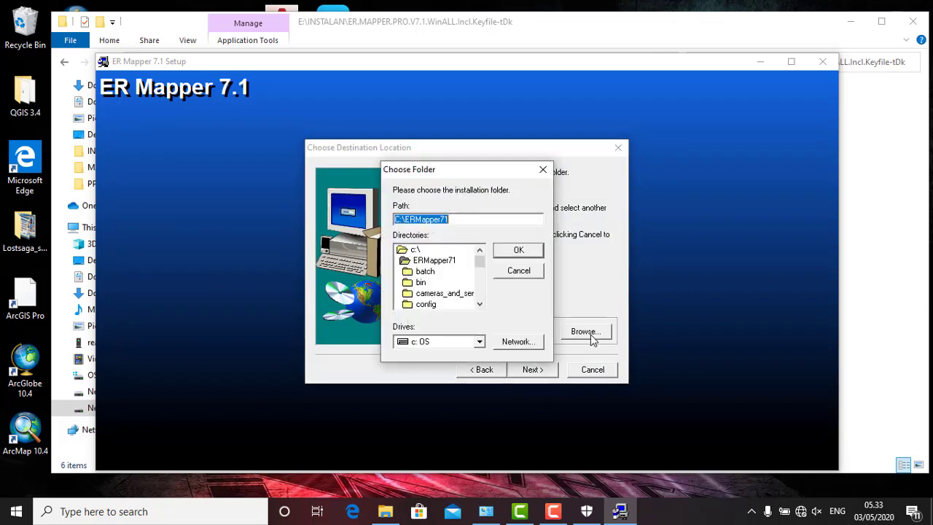
left_click(444, 343)
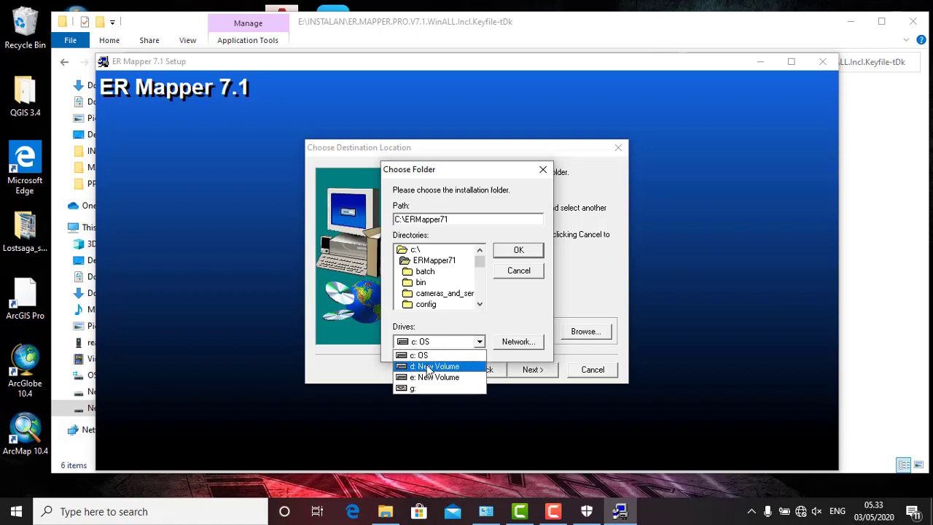
left_click(435, 366)
scroll(444, 292, "down", 10)
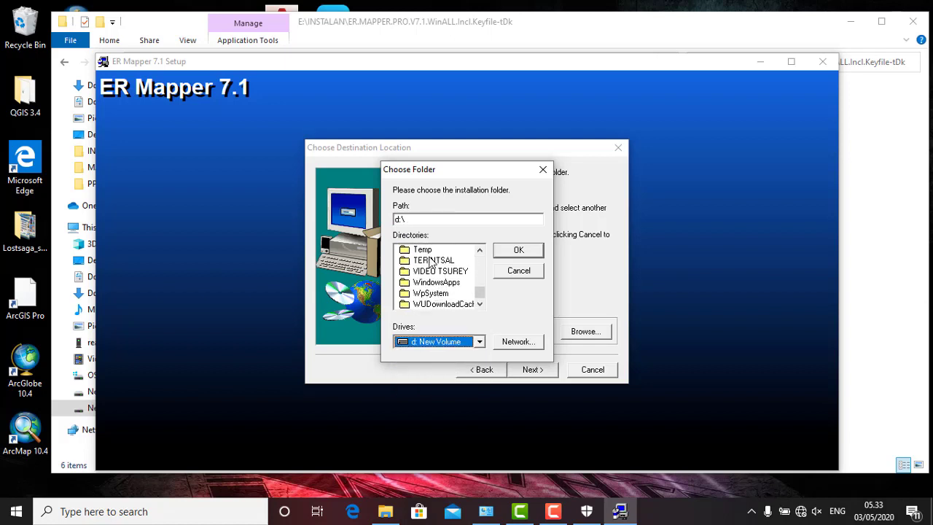
double_click(434, 263)
scroll(437, 306, "down", 2)
scroll(435, 309, "down", 5)
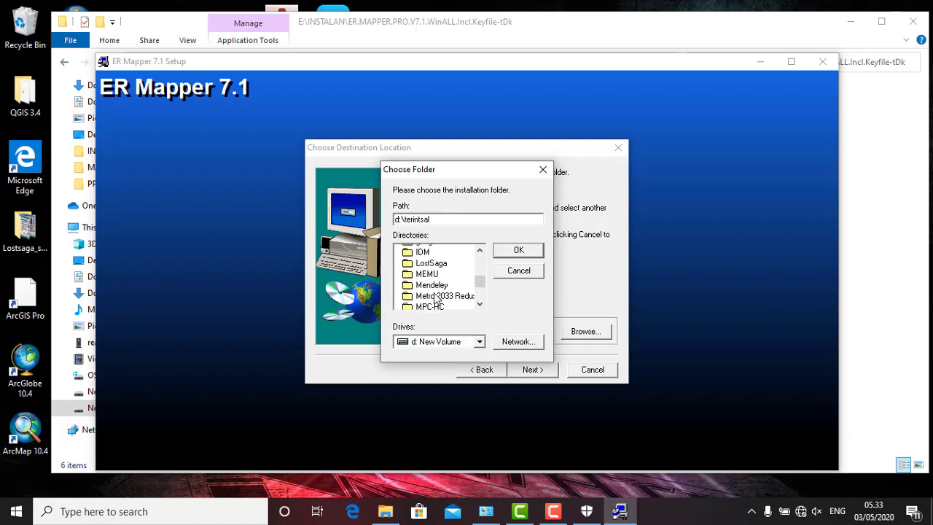
scroll(435, 299, "up", 5)
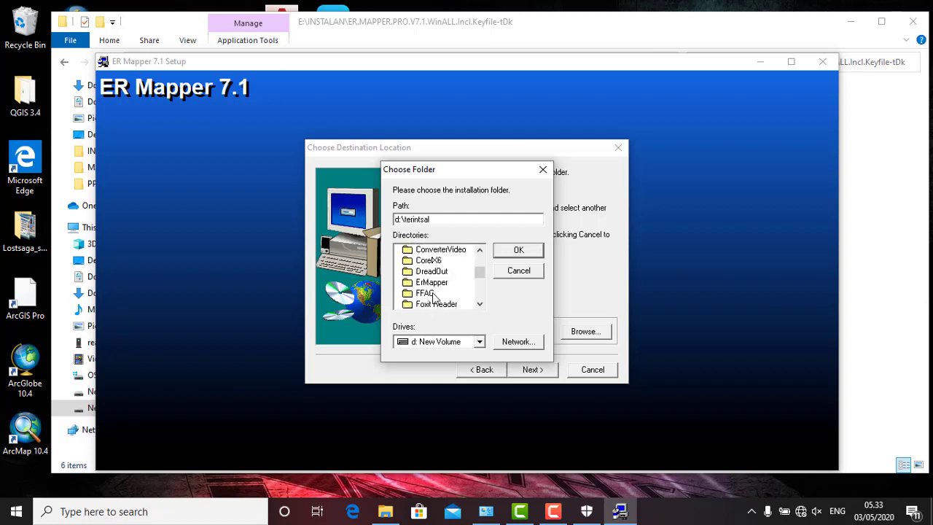
left_click(438, 283)
double_click(438, 283)
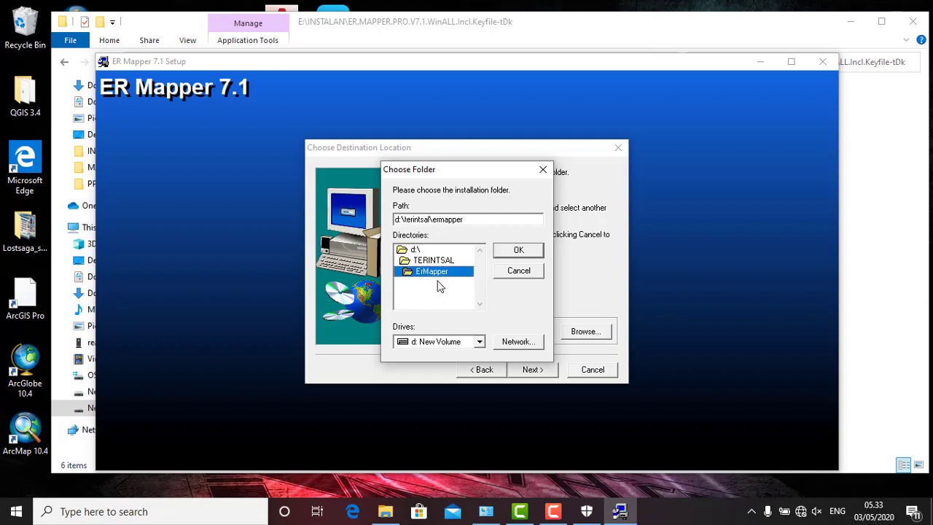
left_click(516, 252)
- Accept the destination folder and the defaults on the remaining setup pages to install ER Mapper
left_click(533, 371)
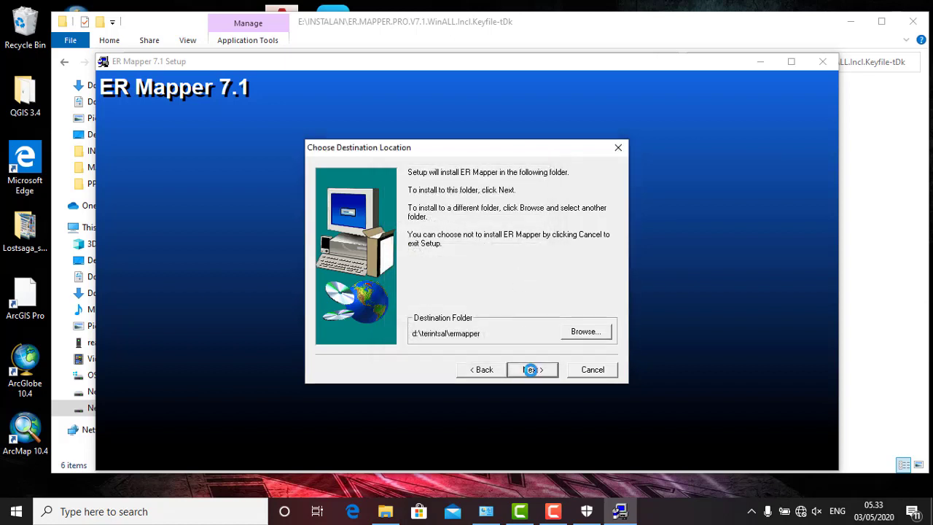
left_click(533, 370)
left_click(534, 369)
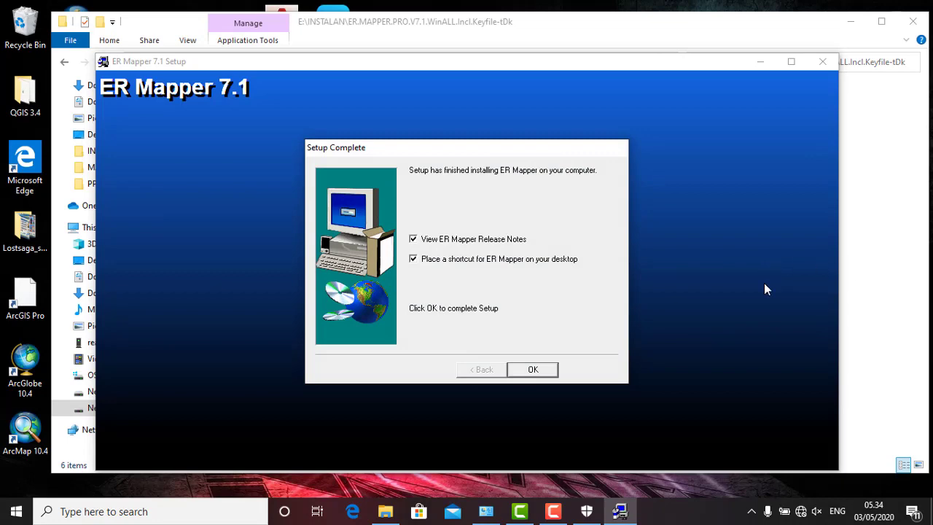
- Finish the ER Mapper setup without viewing the release notes, choosing to restart the computer later
left_click(413, 239)
left_click(525, 370)
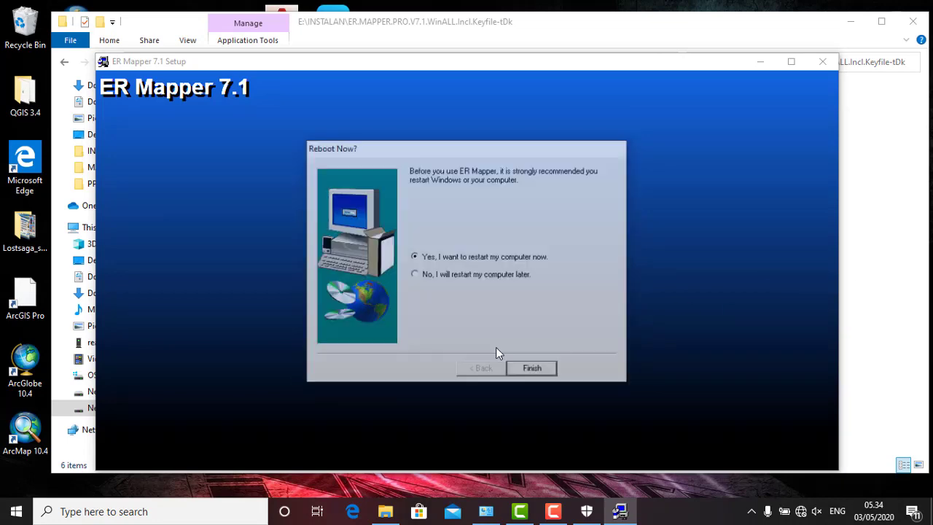
left_click(414, 275)
left_click(532, 370)
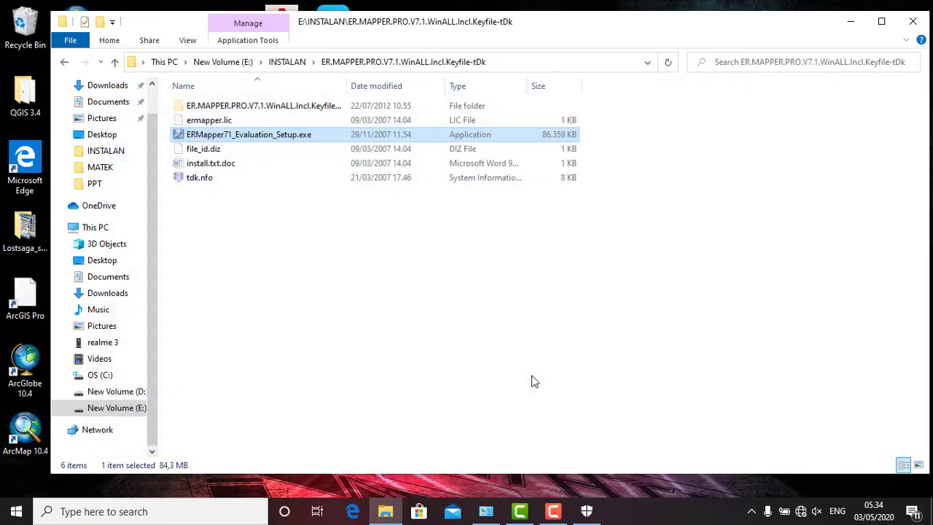
- Copy ermapper.lic from the installer folder into C:\ERMapper71, replacing the existing file there
left_click(271, 121)
right_click(269, 122)
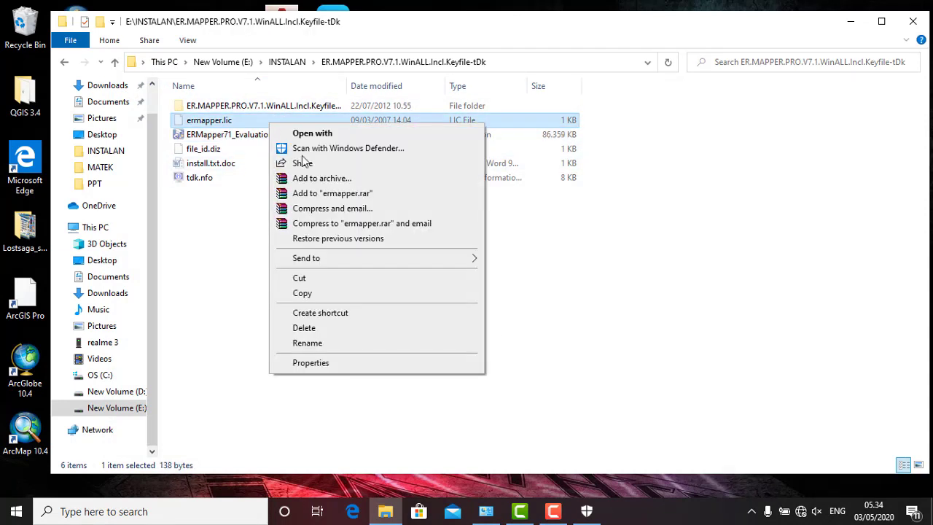
left_click(315, 296)
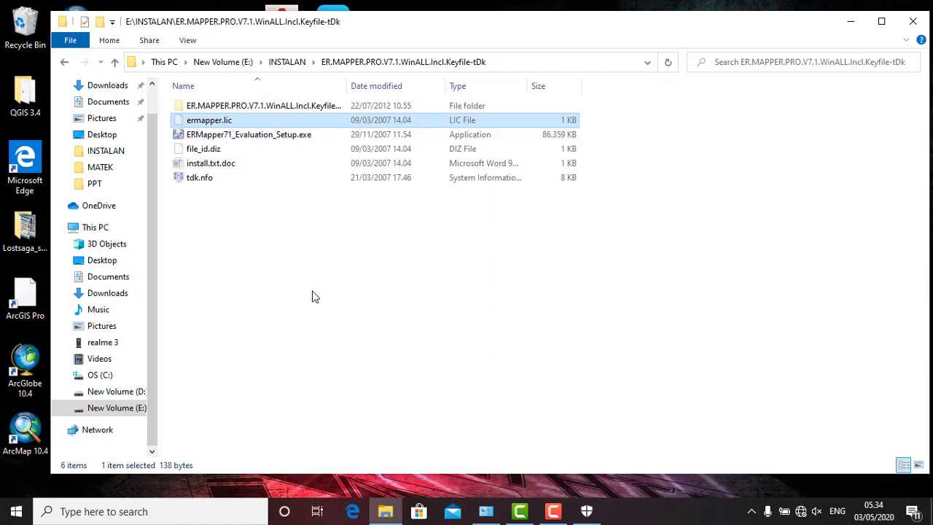
left_click(120, 230)
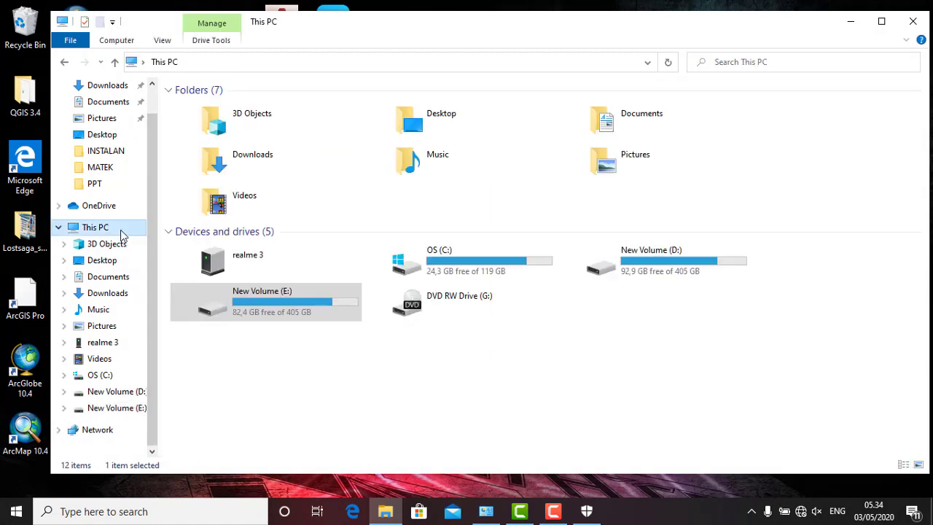
double_click(433, 261)
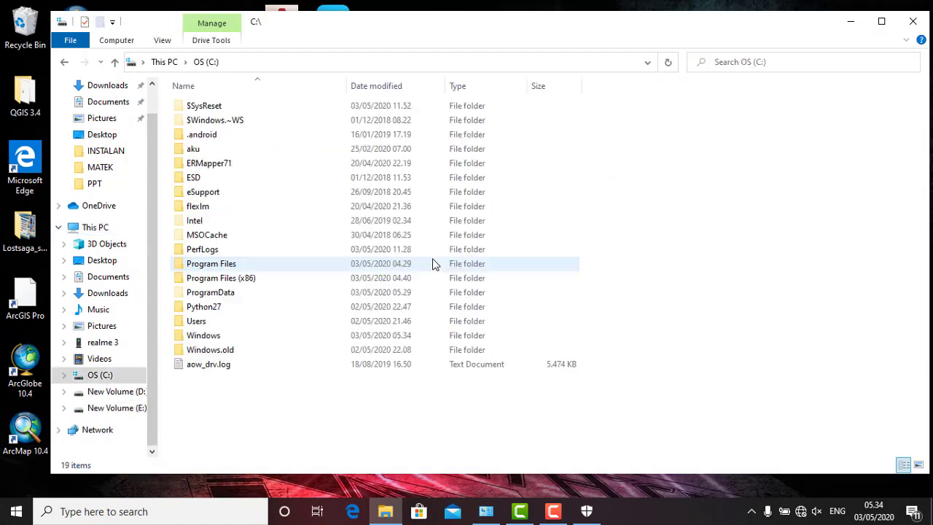
double_click(230, 165)
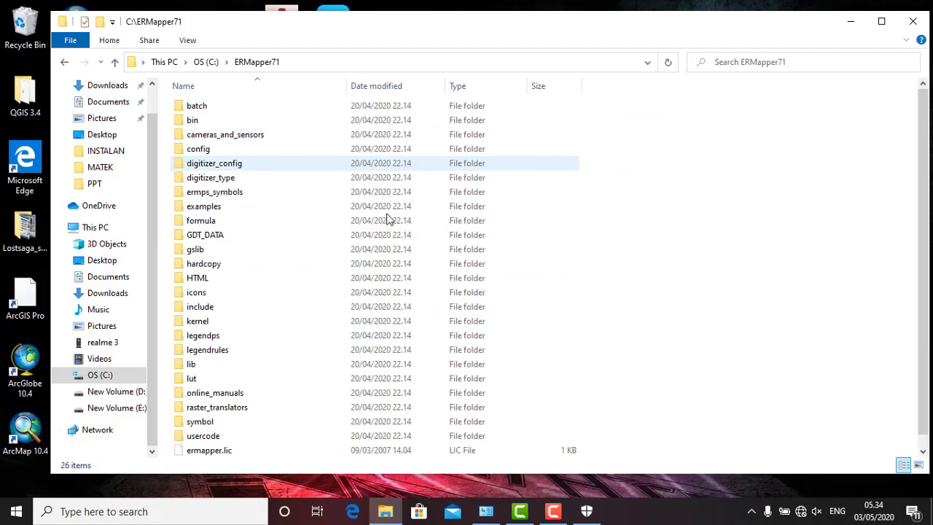
right_click(644, 290)
left_click(681, 385)
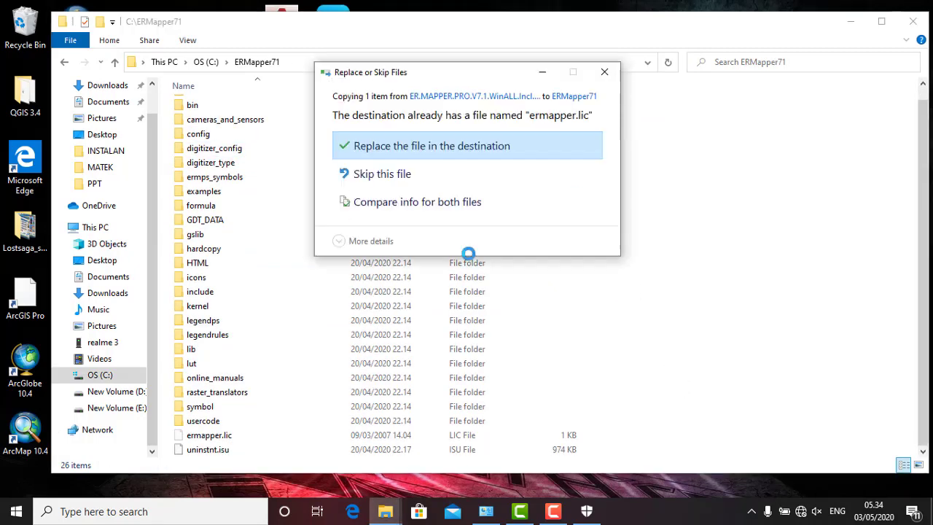
left_click(377, 146)
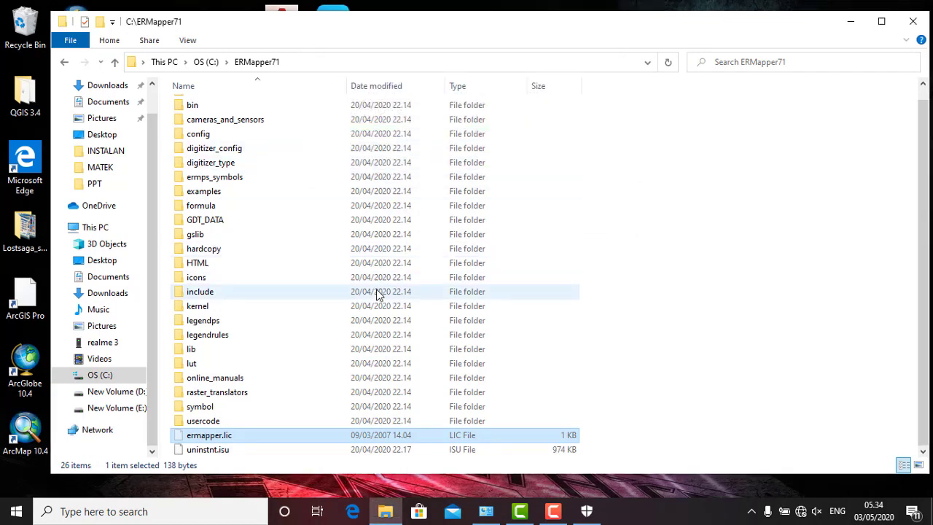
- Minimize the ERMapper71 folder window and open the Windows environment variables settings
left_click(850, 21)
left_click(163, 511)
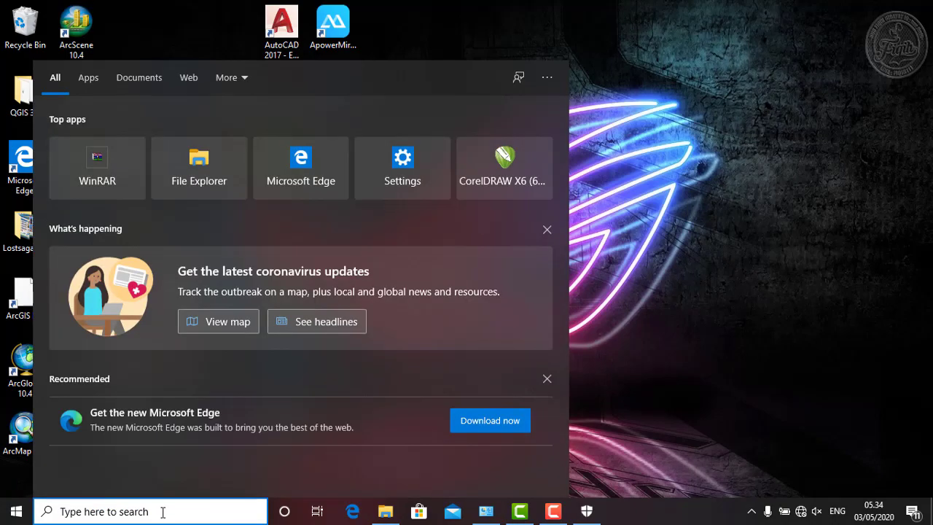
type("edit")
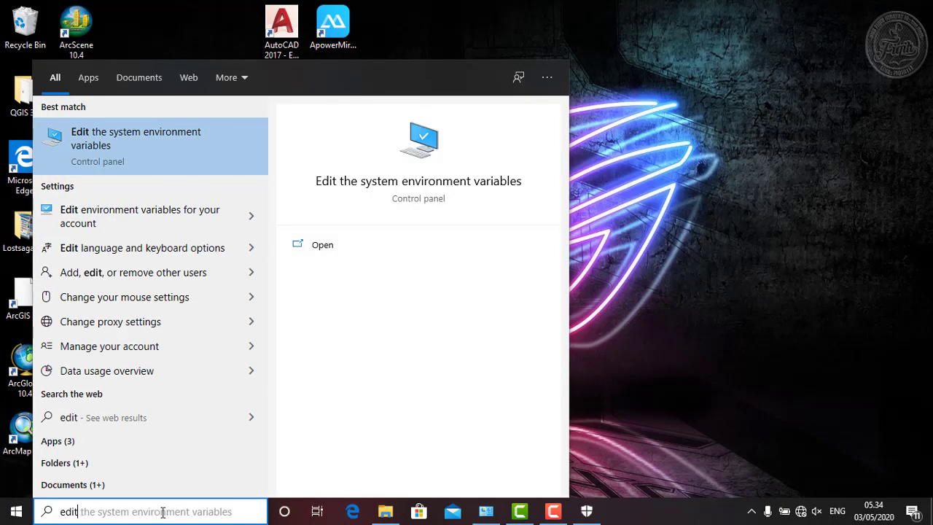
left_click(187, 171)
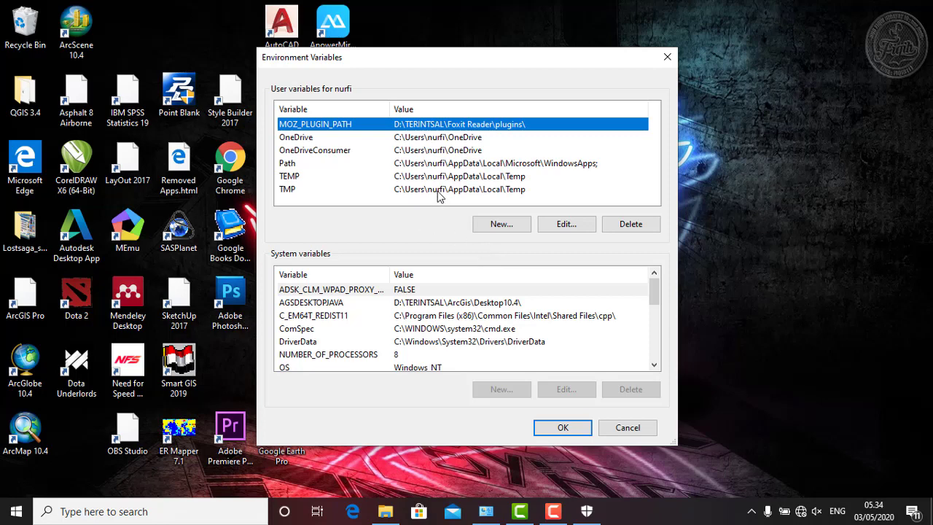
- Create a user variable LM_LICENSE_FILE with the value C:\ErMapper71\ermapper.lic and save the environment variables
left_click(500, 224)
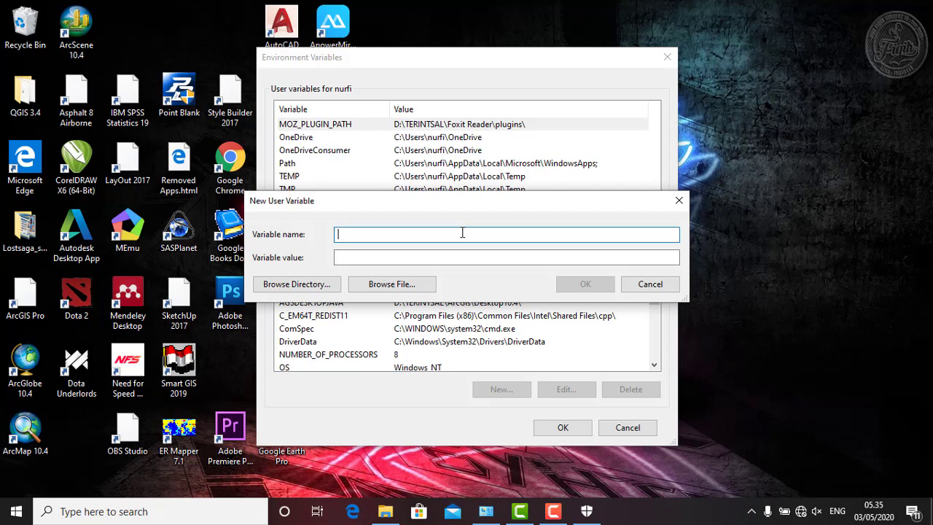
type("LM_LICENSE_FILE")
left_click(436, 256)
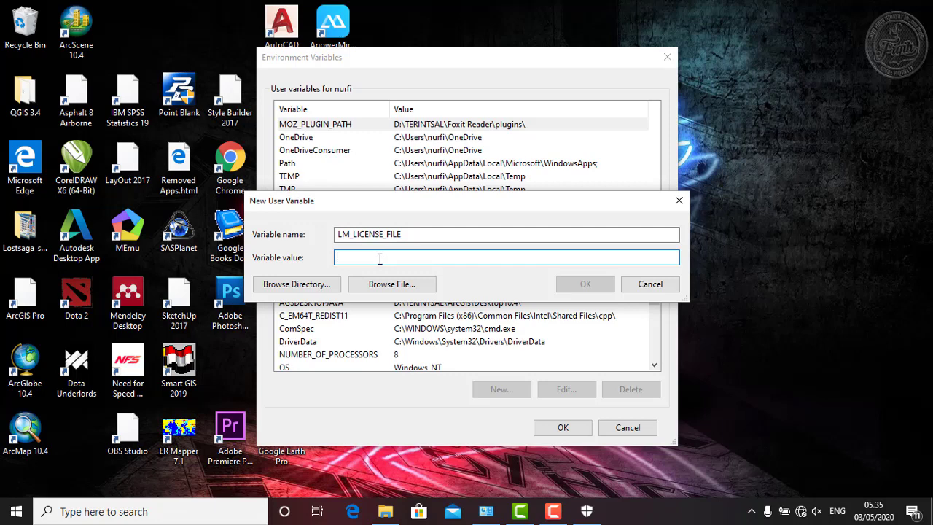
type("C:")
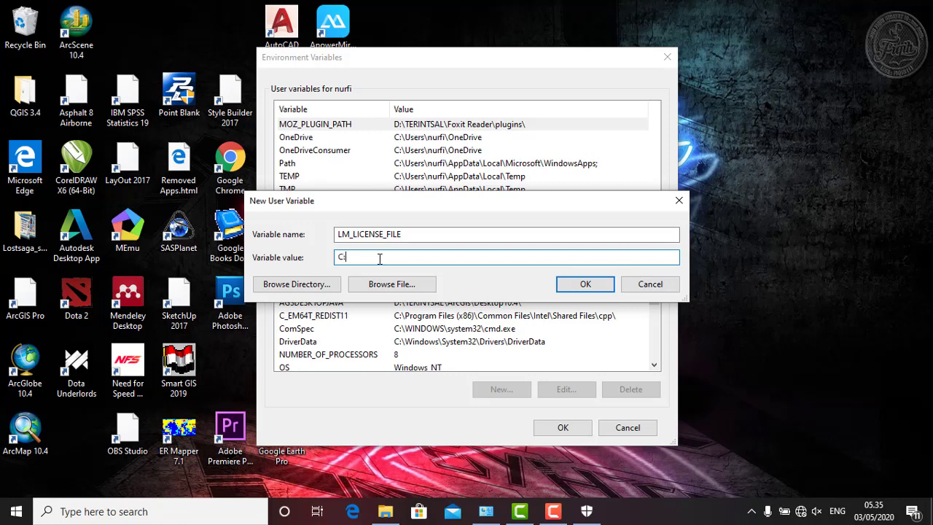
type("\\Er")
type("Mapper71\\ermapper")
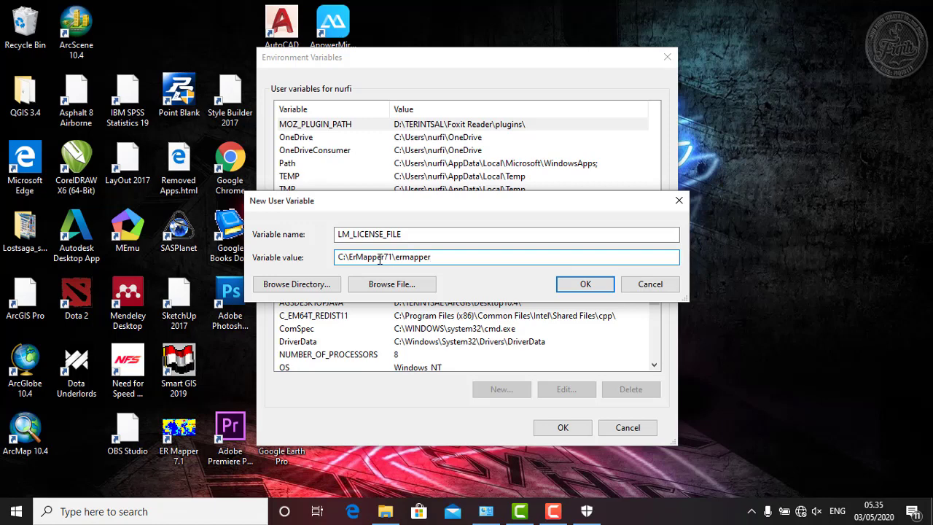
type(".lic")
left_click(585, 285)
left_click(461, 129)
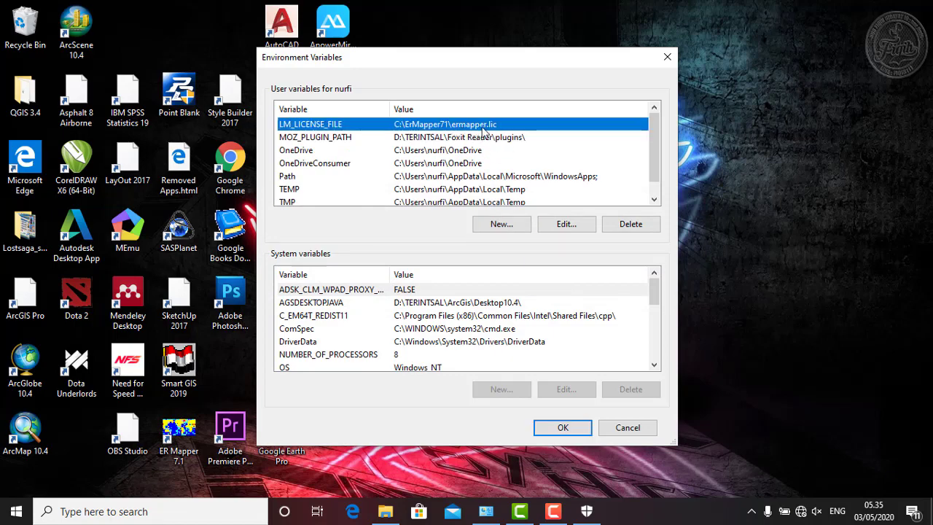
left_click(544, 426)
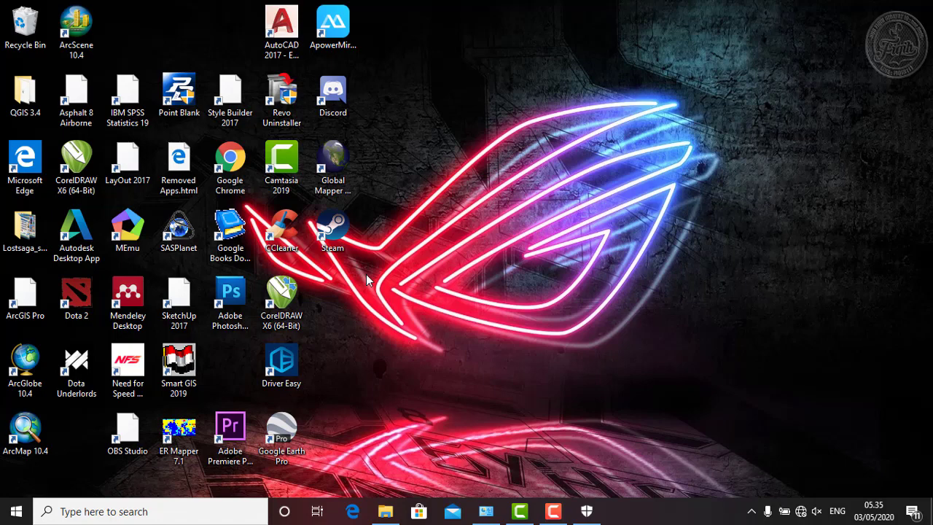
- Launch ER Mapper 7.1 from the desktop, set its license type to Floating, and finish the licensing wizard
right_click(195, 430)
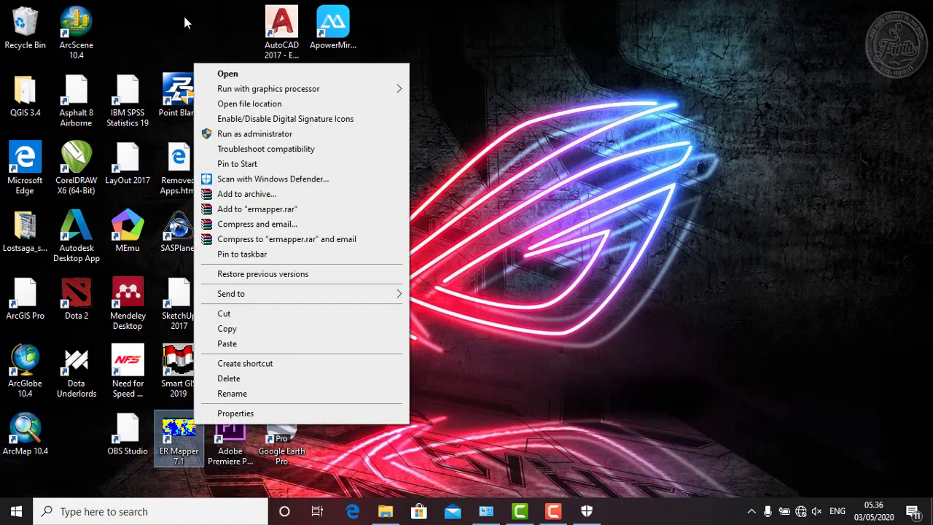
left_click(226, 72)
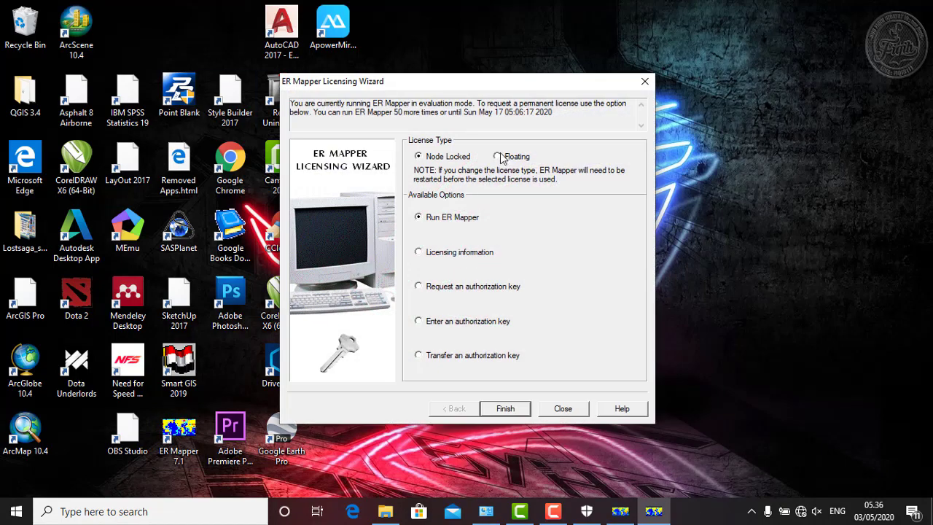
left_click(501, 155)
left_click(508, 410)
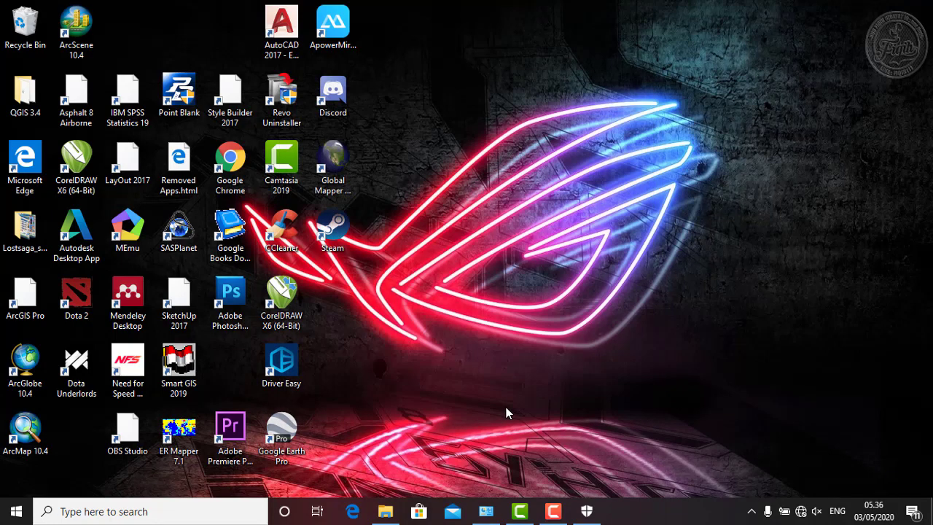